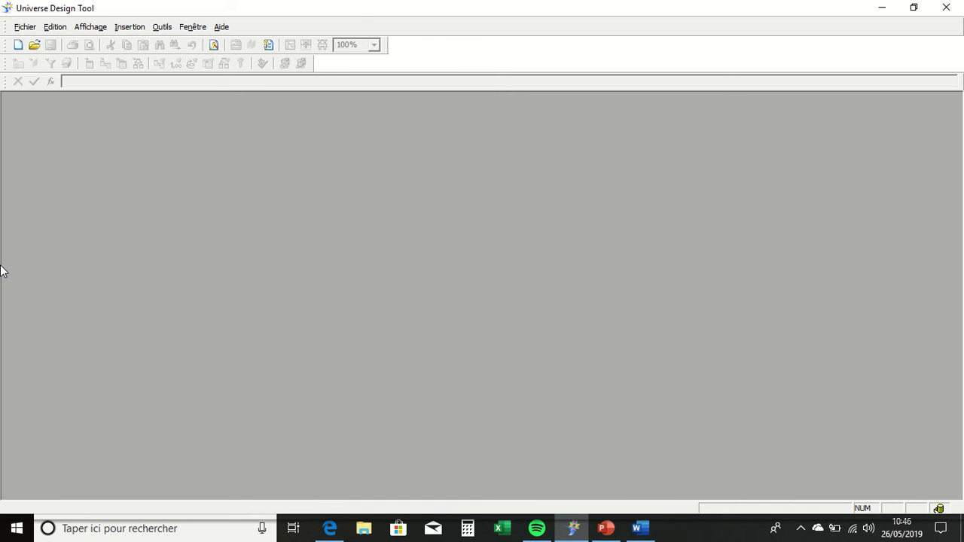
Step: Open the universe file video from the UNIVERS_BO folder
click(34, 46)
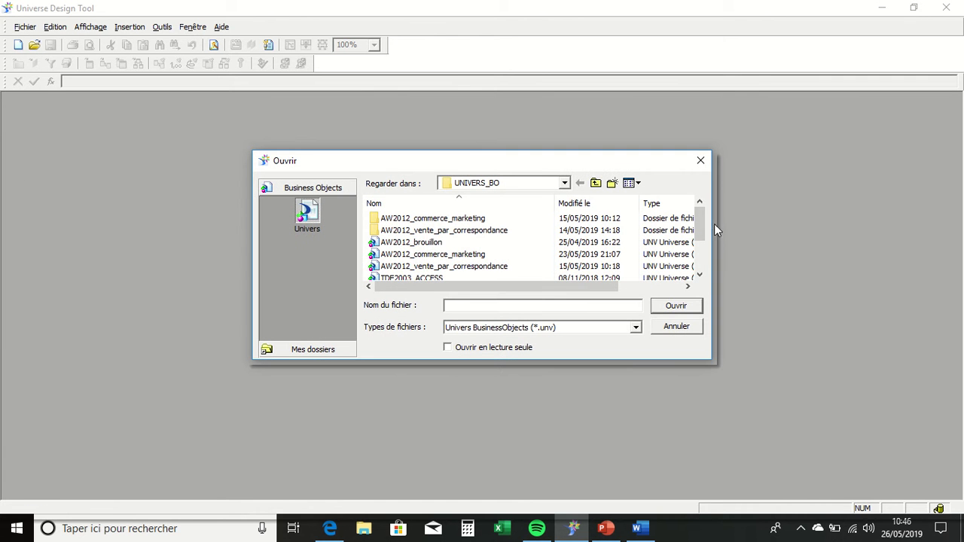
drag(705, 226, 705, 250)
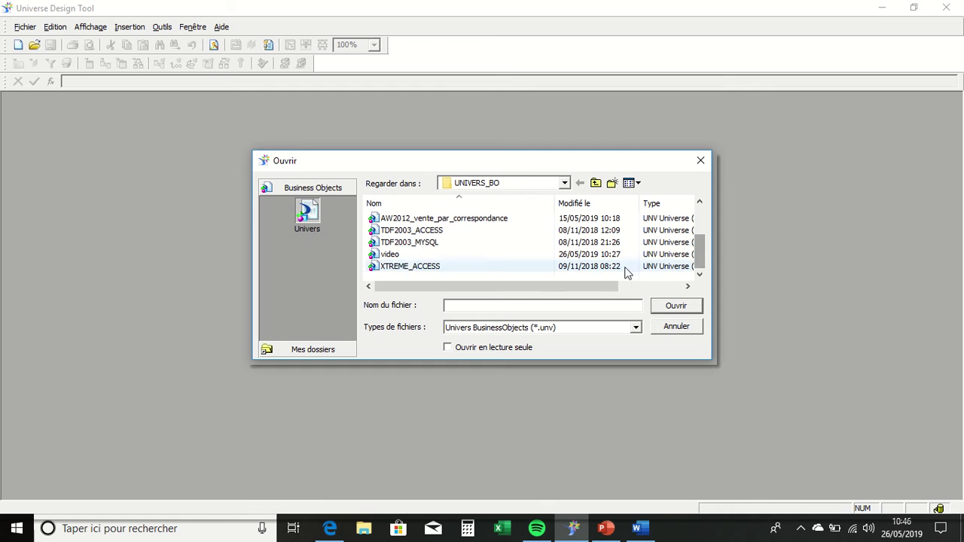
click(390, 257)
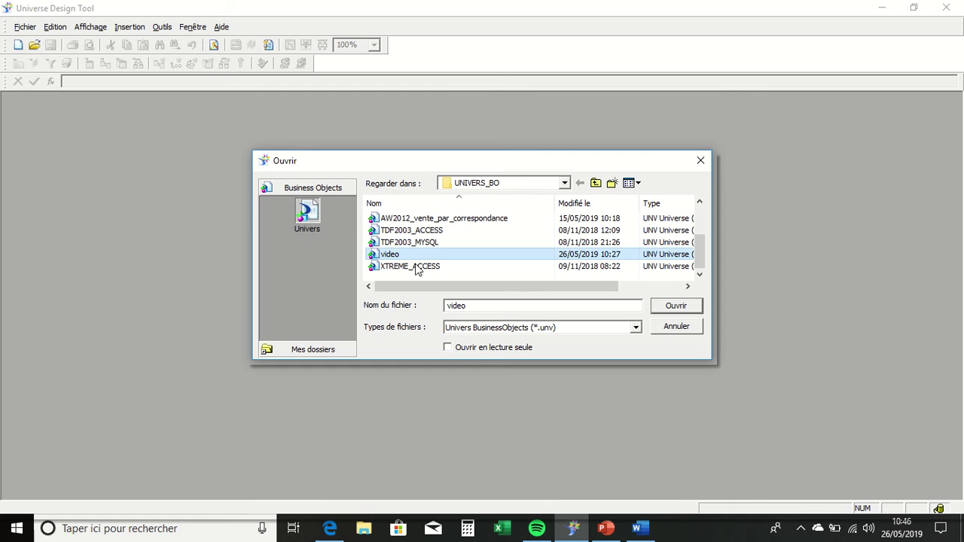
click(686, 310)
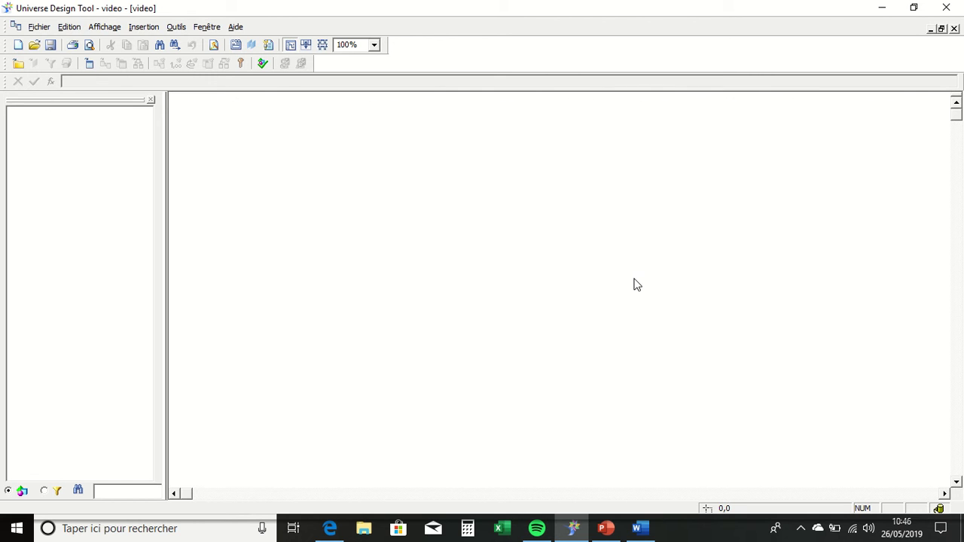
Step: Insert the tables dbo_DimProduct, dbo_DimProductCategory and dbo_DimProductSubcategory from the AdventureWorksDW2012 database into the universe structure
right_click(405, 201)
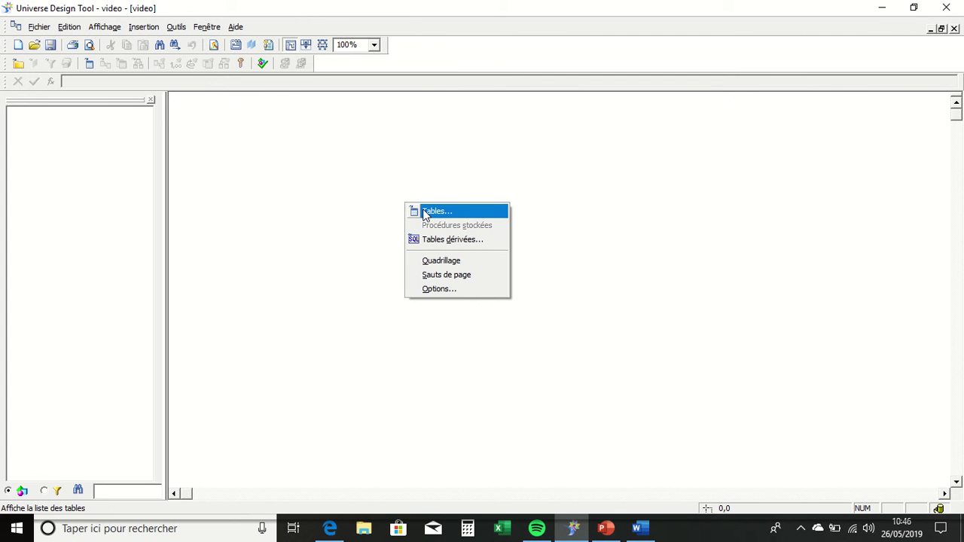
click(211, 118)
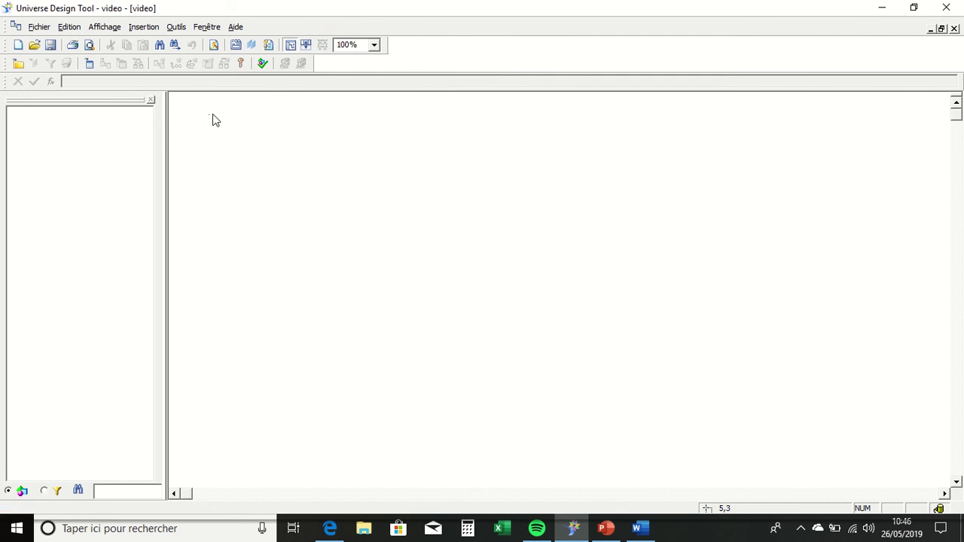
click(159, 29)
click(160, 45)
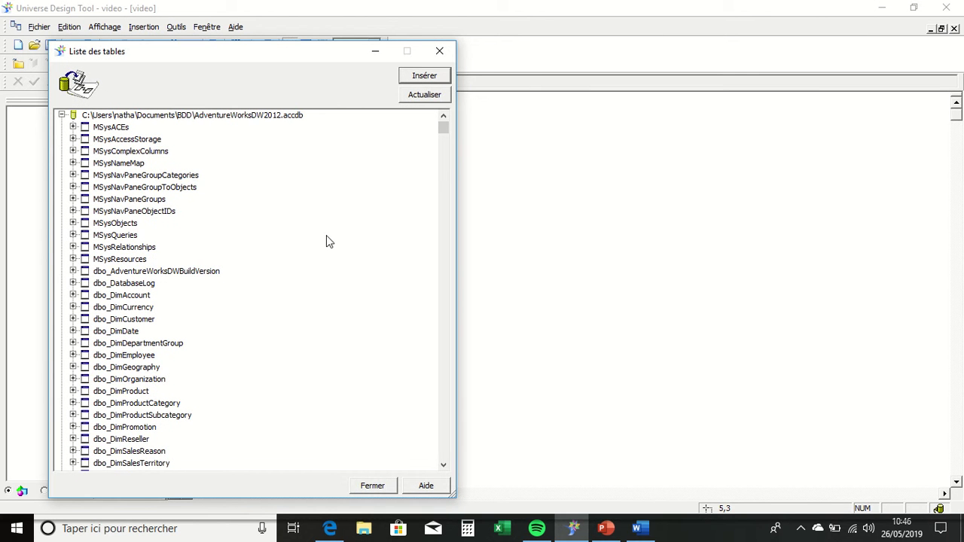
scroll(142, 291, down, 1)
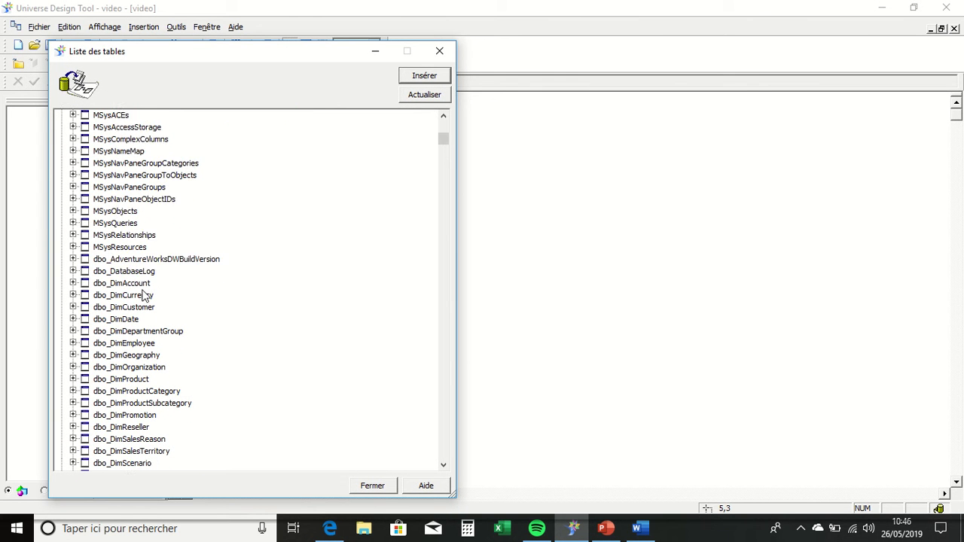
scroll(144, 295, down, 1)
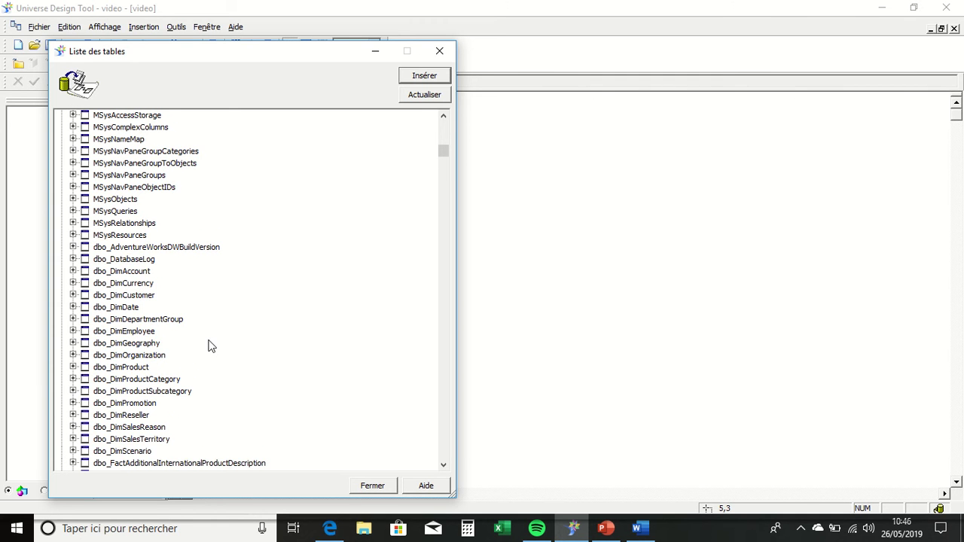
scroll(203, 348, down, 1)
click(149, 354)
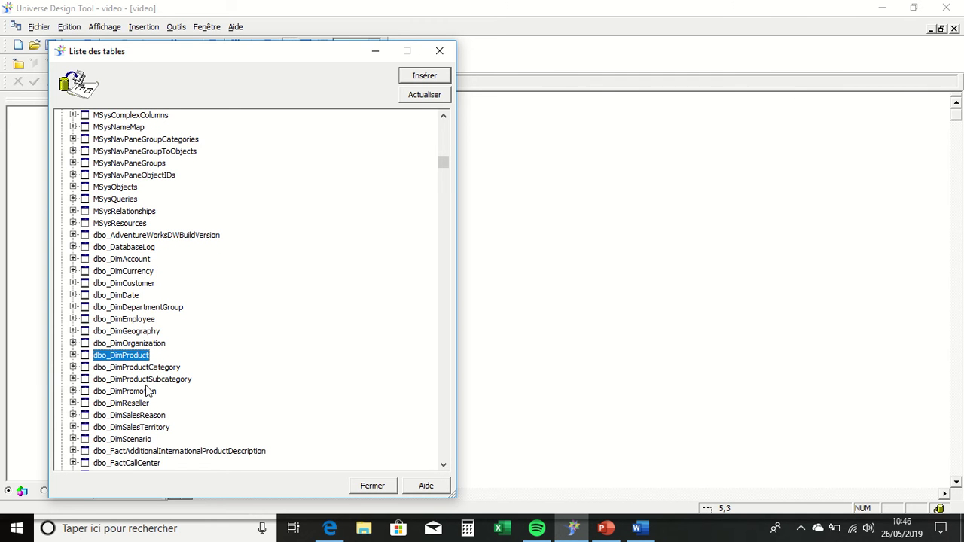
shift+click(138, 380)
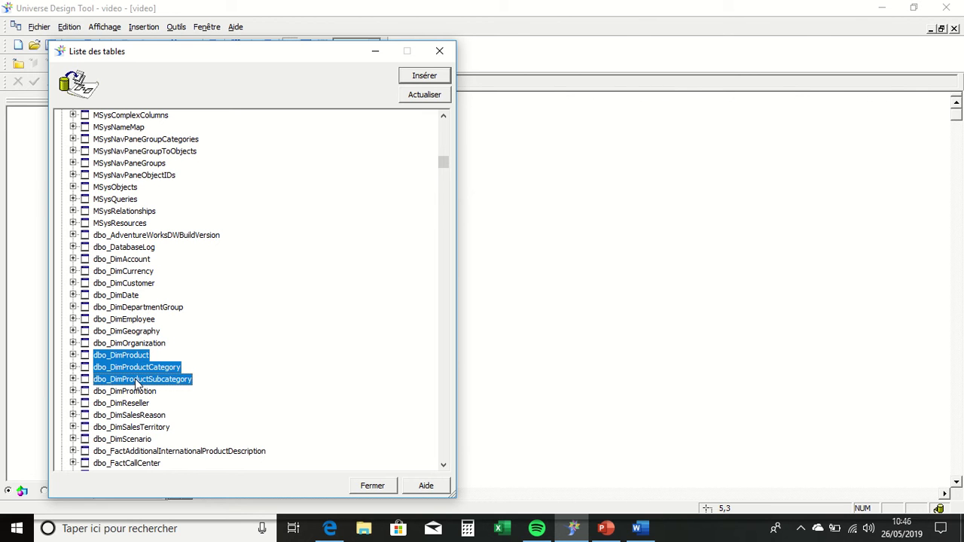
click(445, 75)
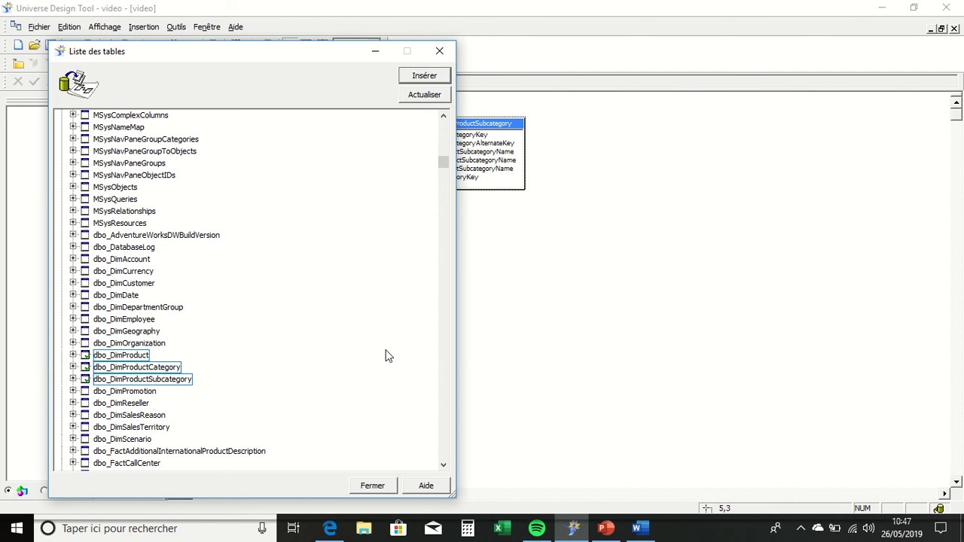
click(372, 486)
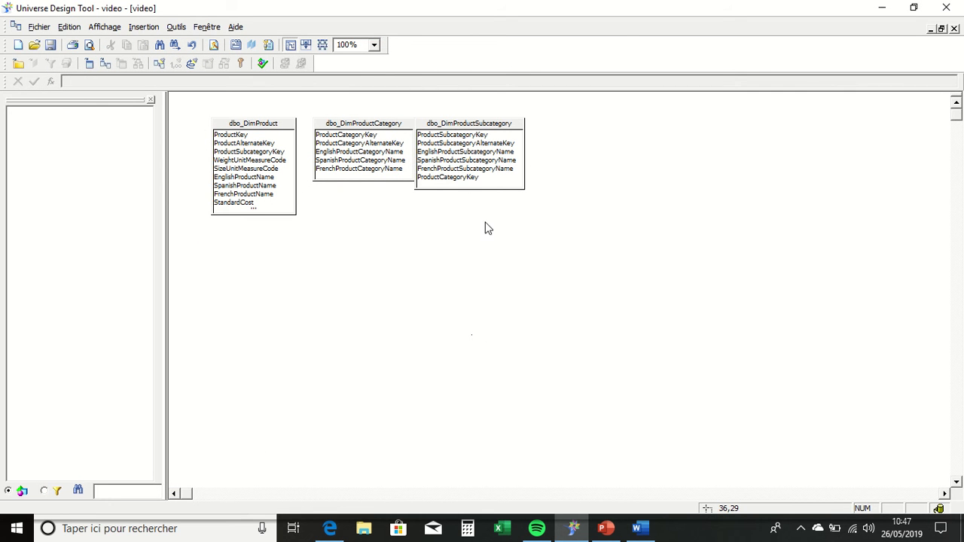
Step: Arrange the tables in the order dbo_DimProduct, dbo_DimProductSubcategory, dbo_DimProductCategory, and lengthen dbo_DimProduct to show more columns
drag(459, 133, 686, 187)
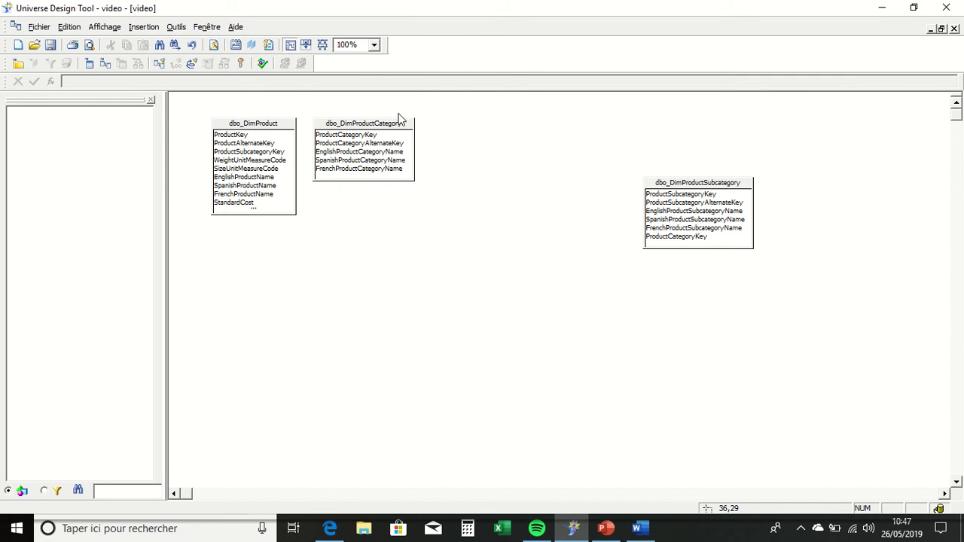
drag(399, 128, 685, 270)
drag(680, 183, 485, 250)
drag(264, 138, 328, 265)
drag(326, 351, 328, 453)
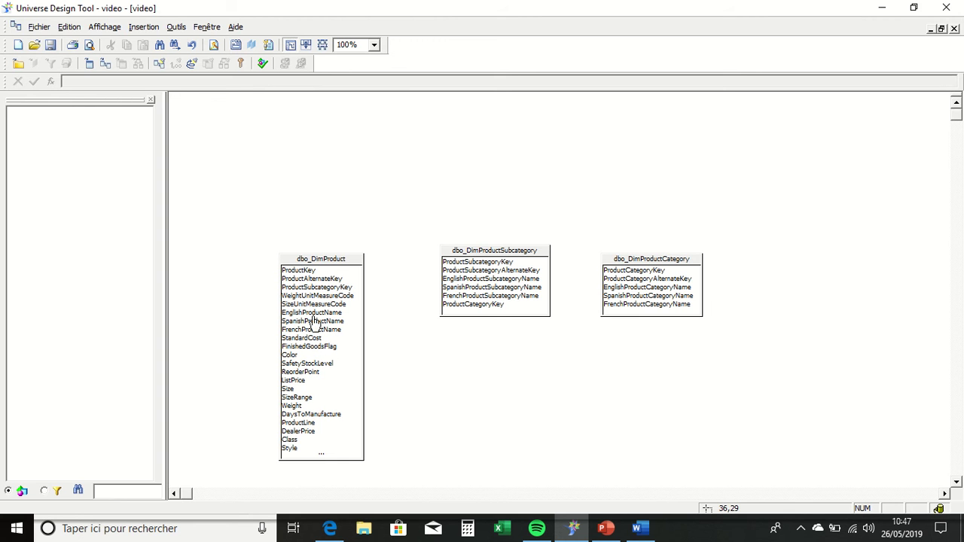
click(301, 273)
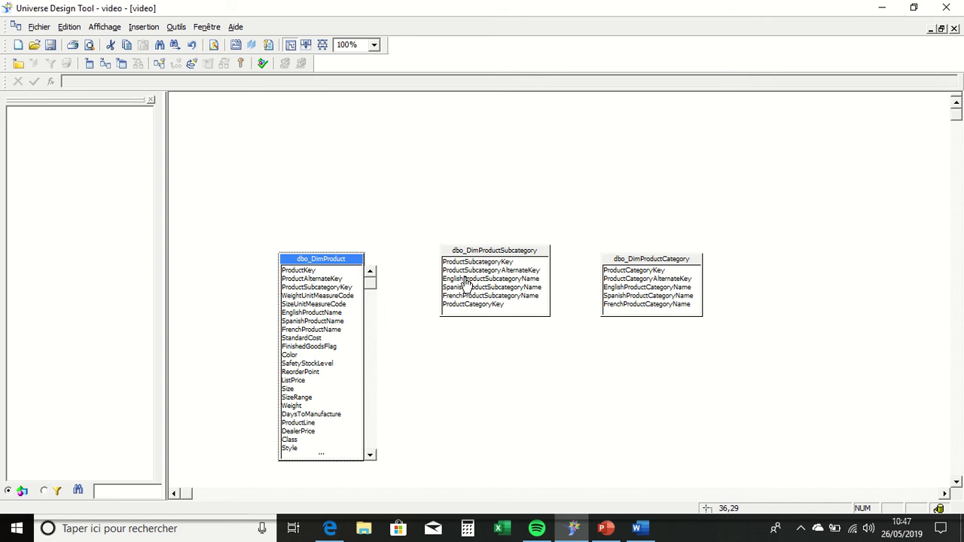
click(490, 251)
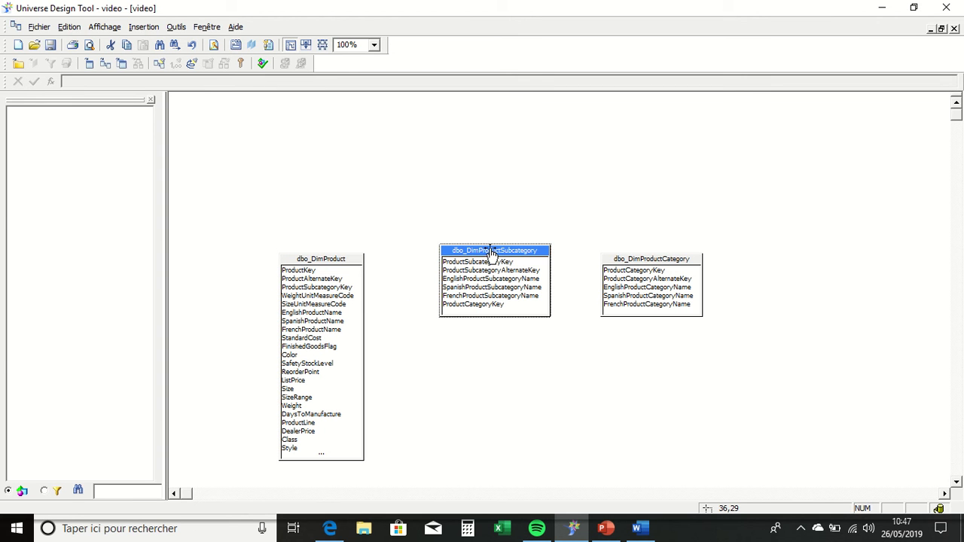
drag(638, 258, 664, 233)
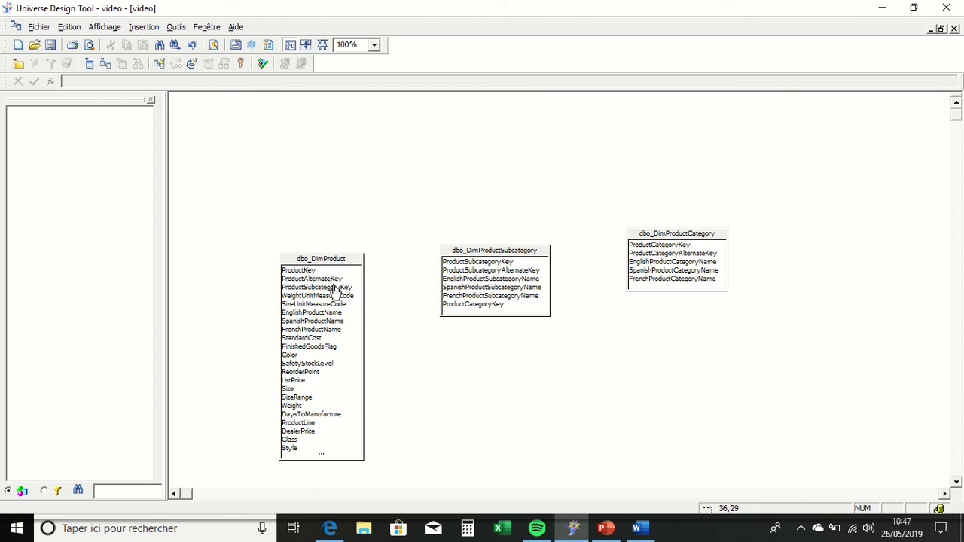
Step: Join dbo_DimProductSubcategory to dbo_DimProduct on ProductSubcategoryKey and move the subcategory table slightly higher
click(464, 262)
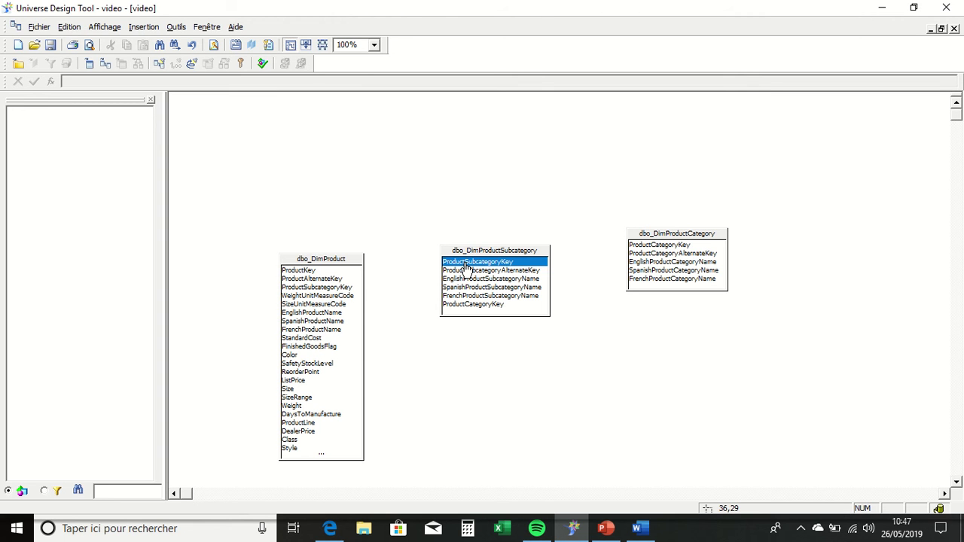
drag(464, 267, 354, 292)
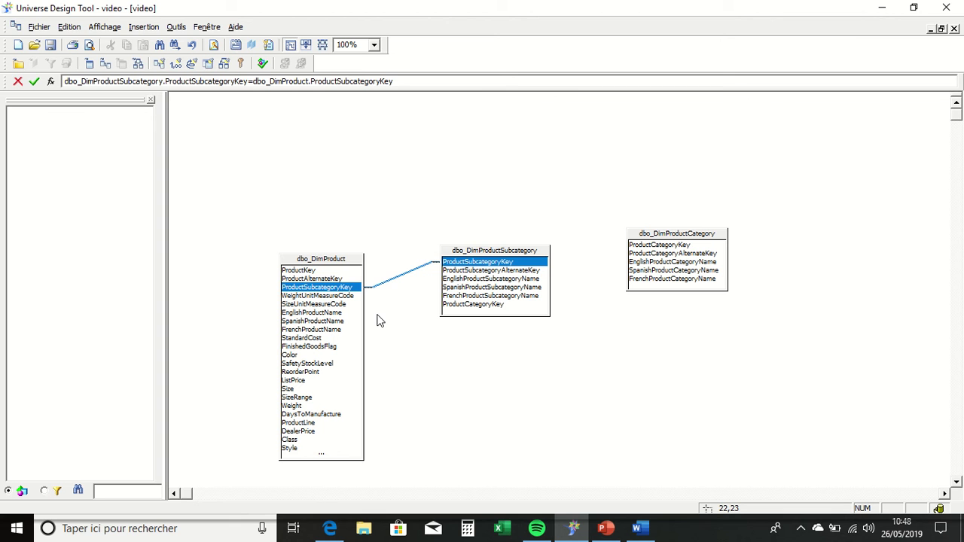
drag(497, 256, 498, 232)
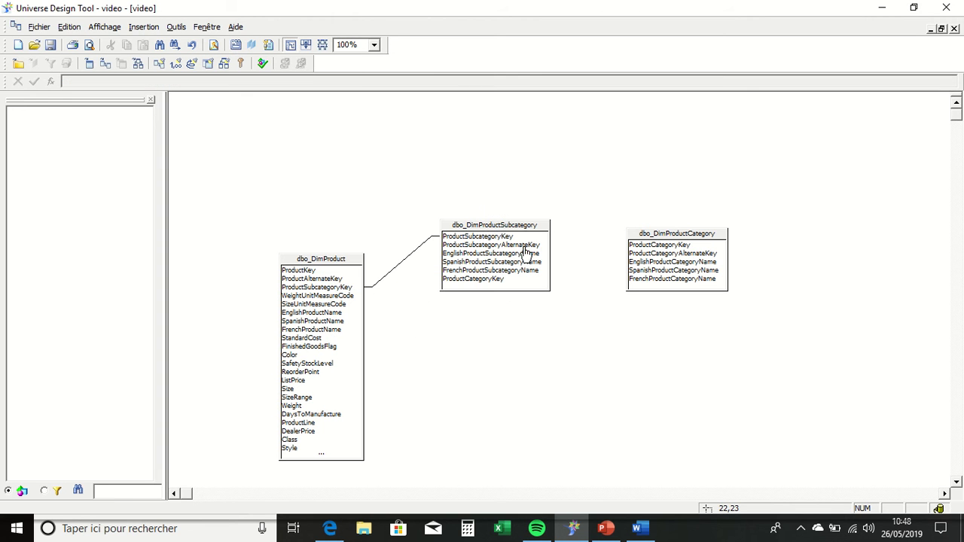
Step: Join dbo_DimProductSubcategory to dbo_DimProductCategory on ProductCategoryKey
click(479, 283)
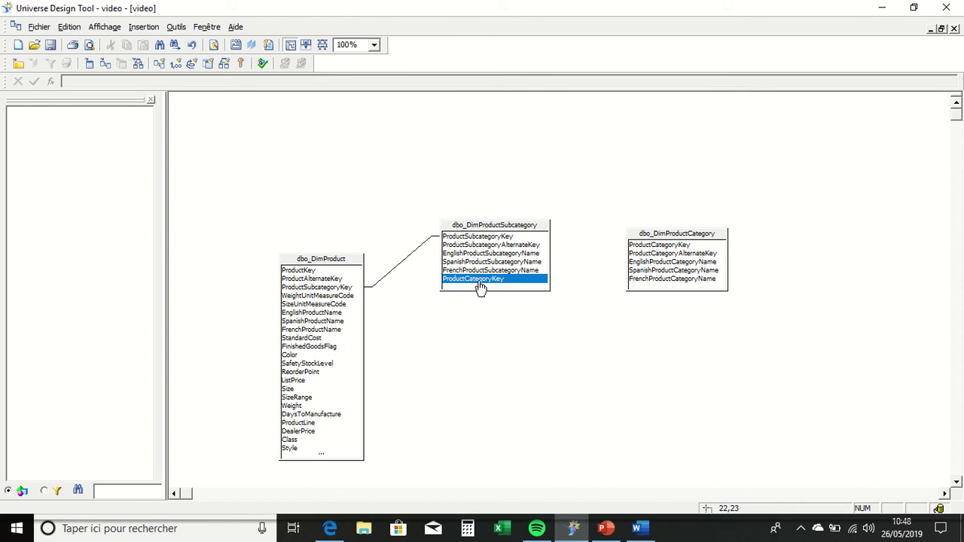
drag(479, 286, 653, 249)
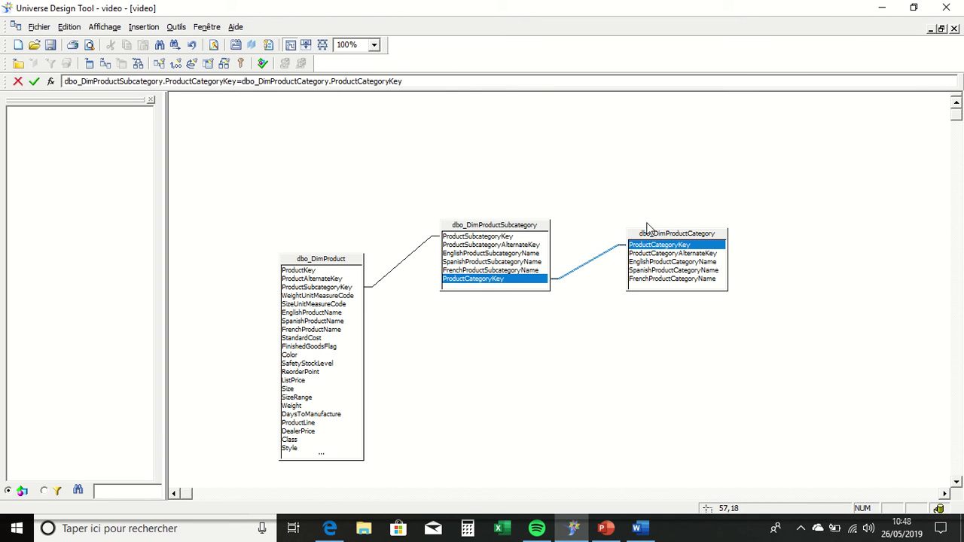
click(593, 338)
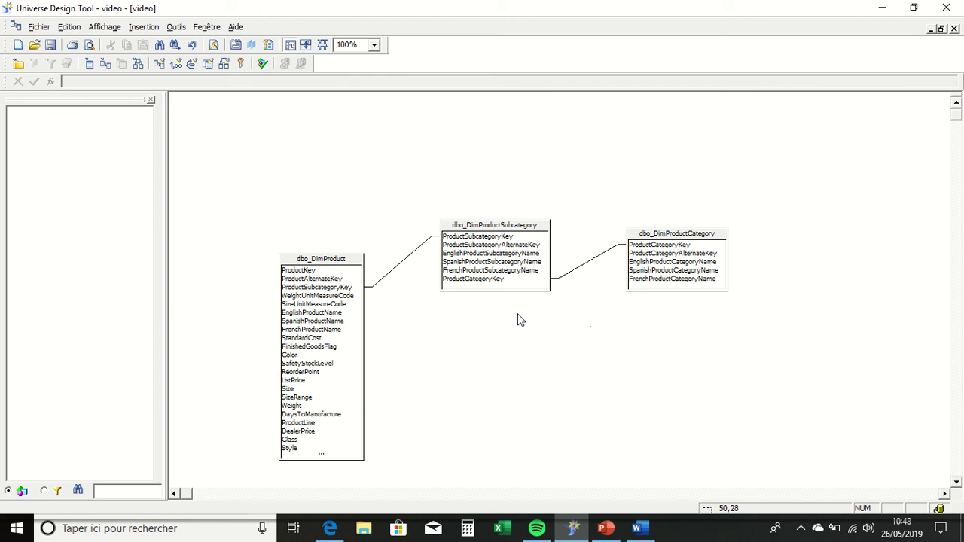
Step: Automatically detect and apply the cardinality of the join between dbo_DimProduct and dbo_DimProductSubcategory
click(401, 264)
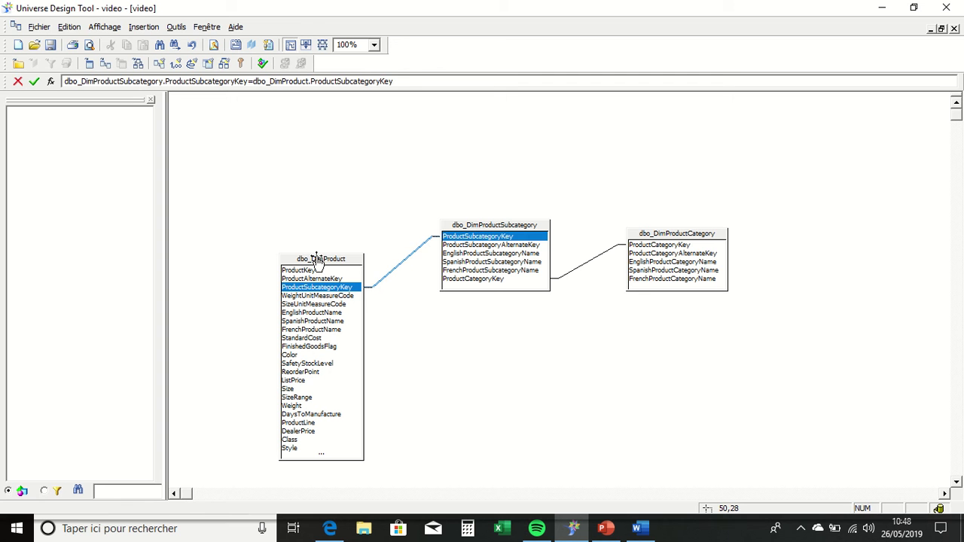
double_click(393, 273)
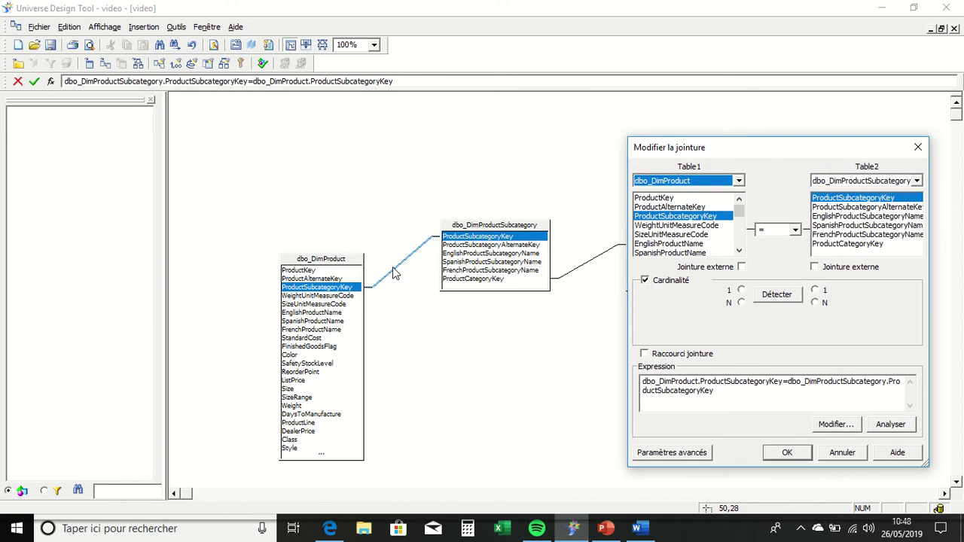
drag(766, 147, 718, 101)
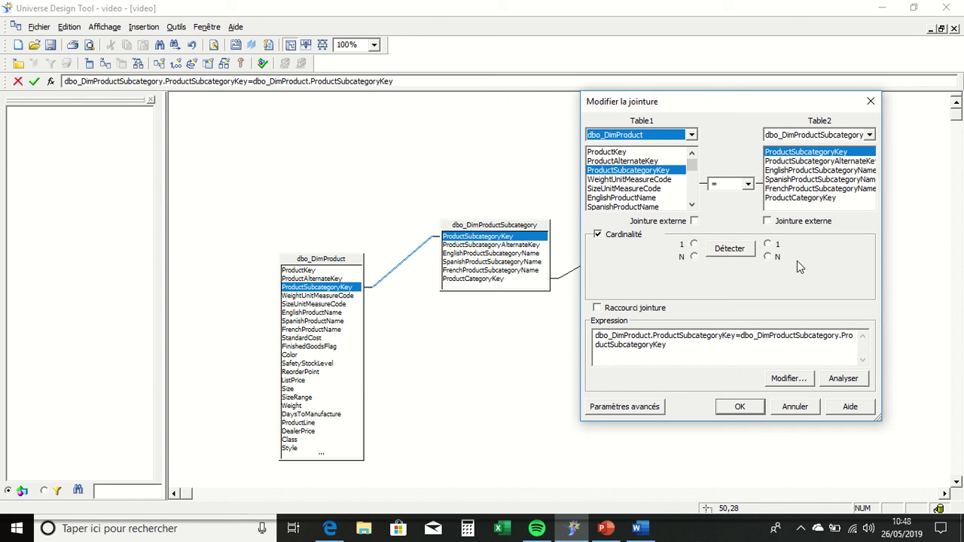
click(748, 252)
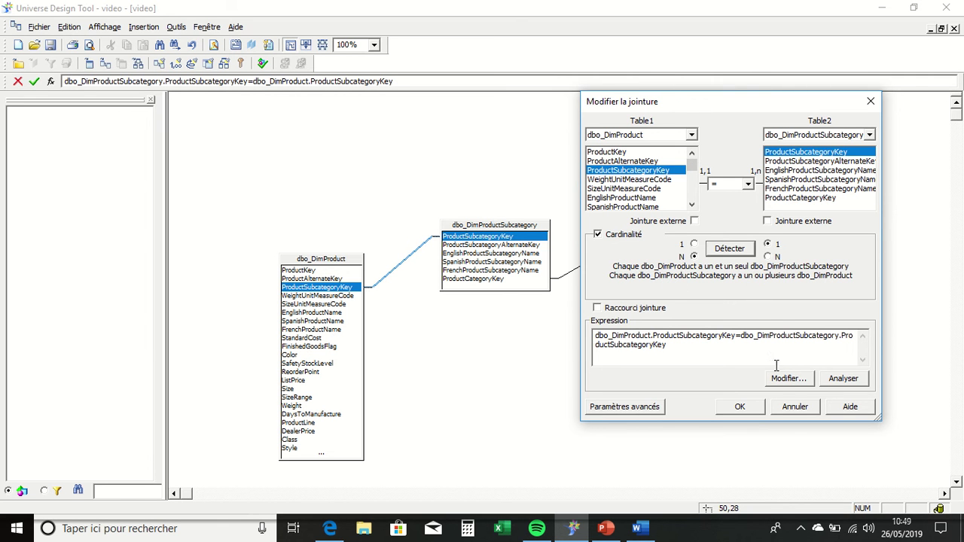
click(741, 407)
Step: Manually set the cardinality of the category join to N for dbo_DimProductSubcategory and 1 for dbo_DimProductCategory
click(595, 263)
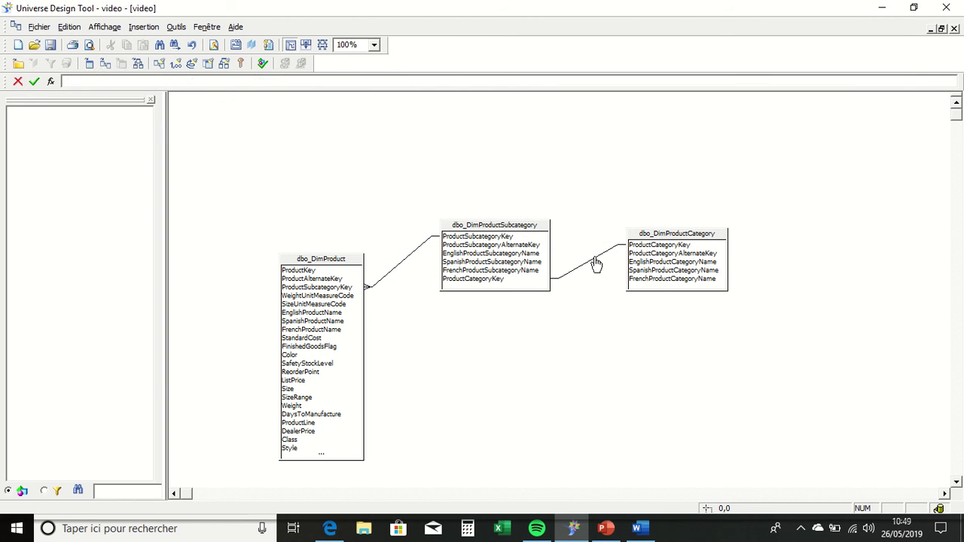
double_click(594, 263)
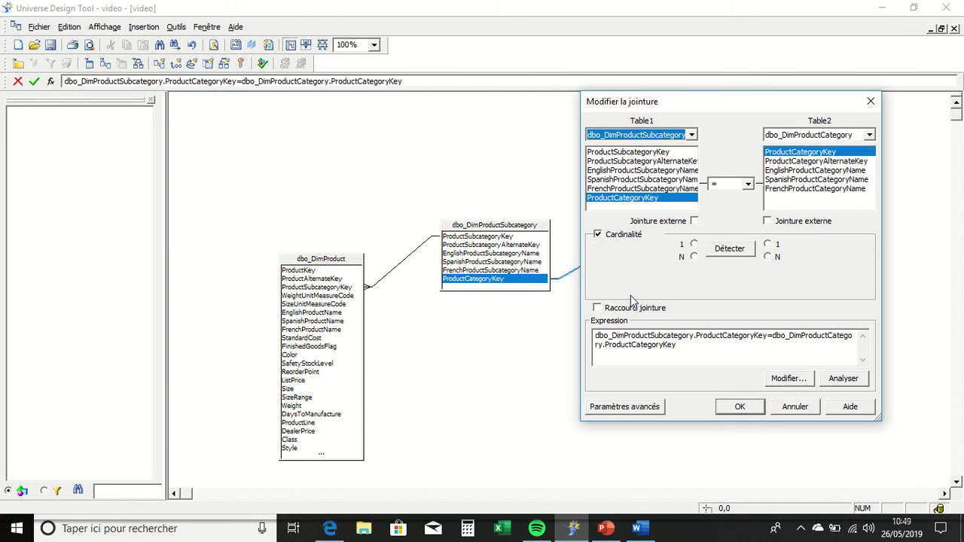
click(693, 257)
click(768, 244)
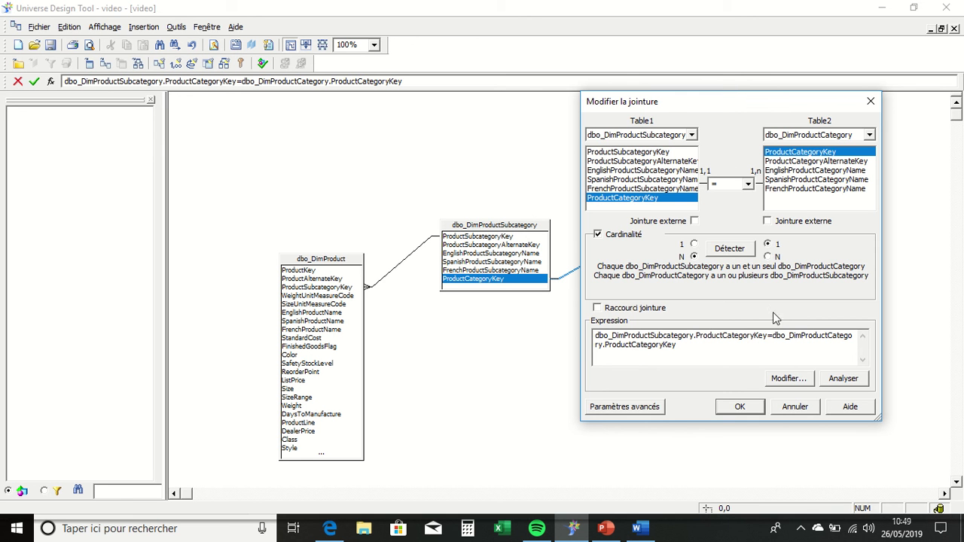
click(740, 407)
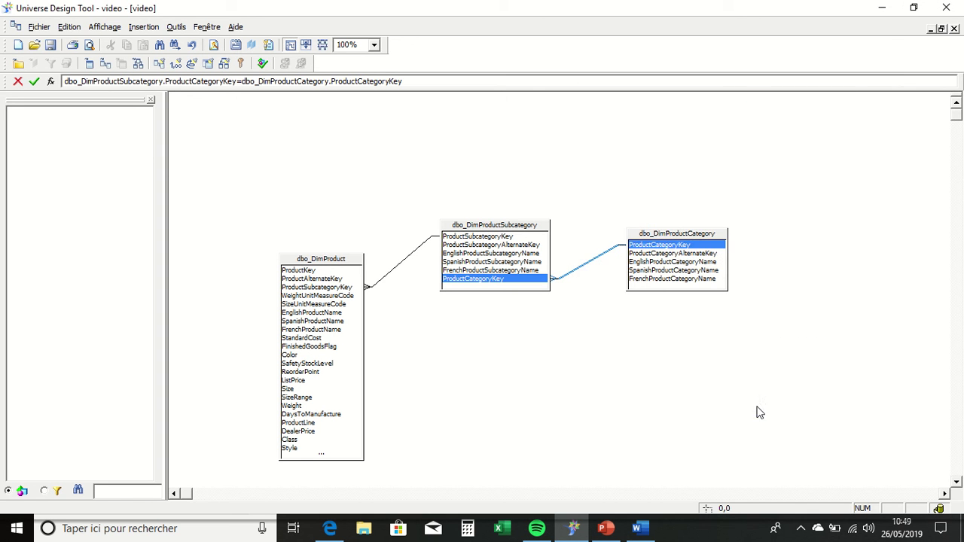
click(565, 295)
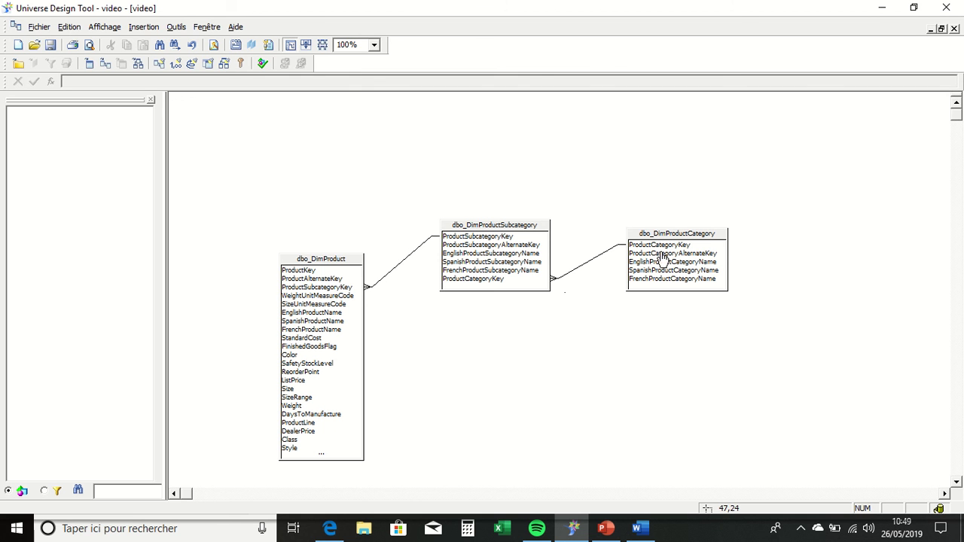
click(177, 28)
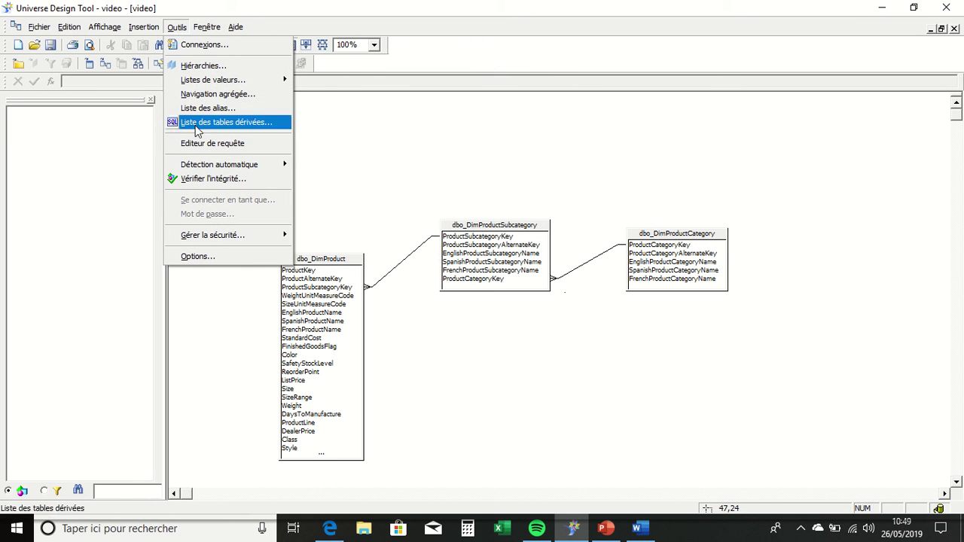
mouse_move(276, 167)
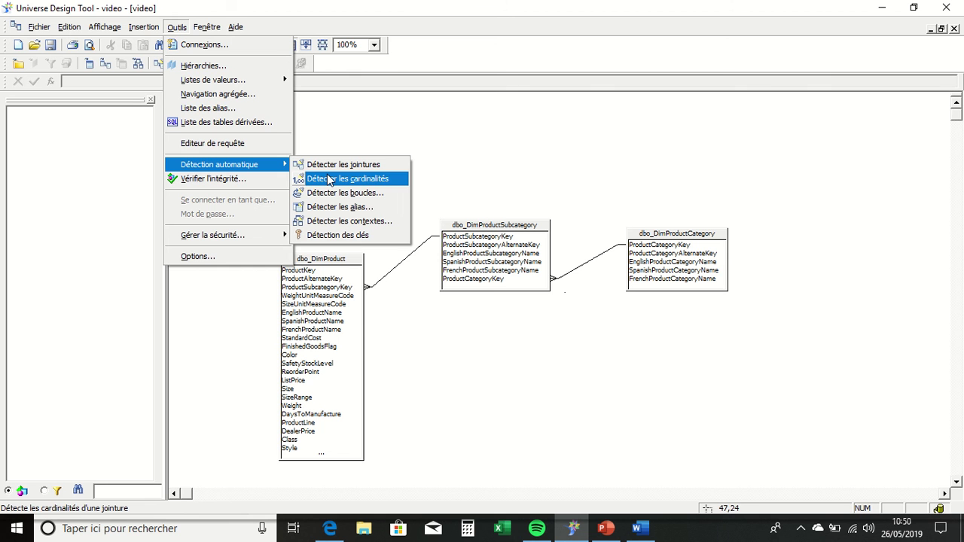
click(467, 174)
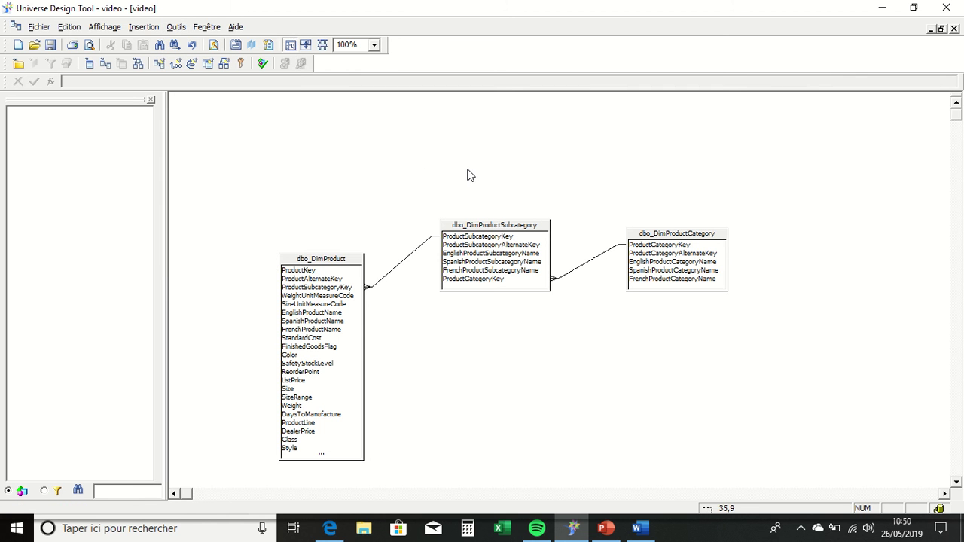
Step: Run the universe integrity test for cardinalities only and close the results
click(177, 28)
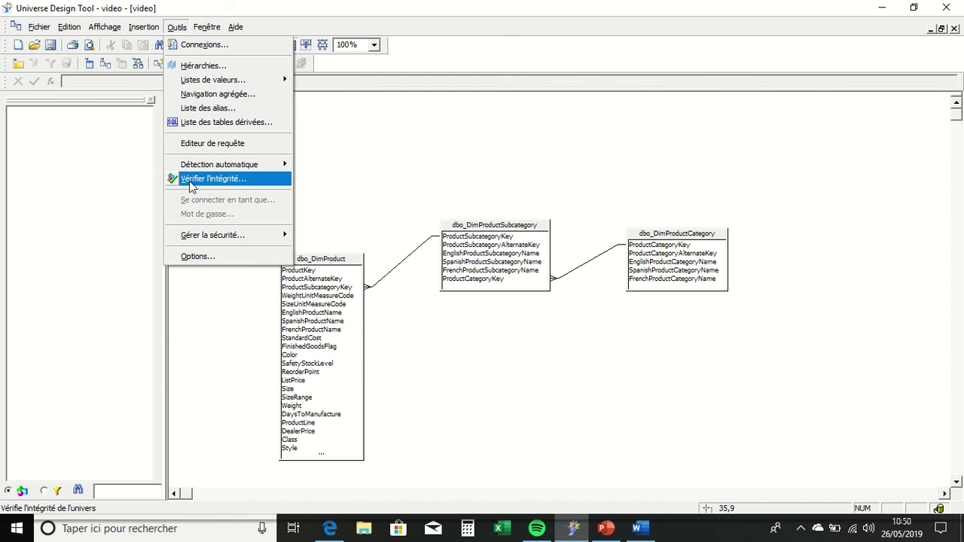
click(193, 186)
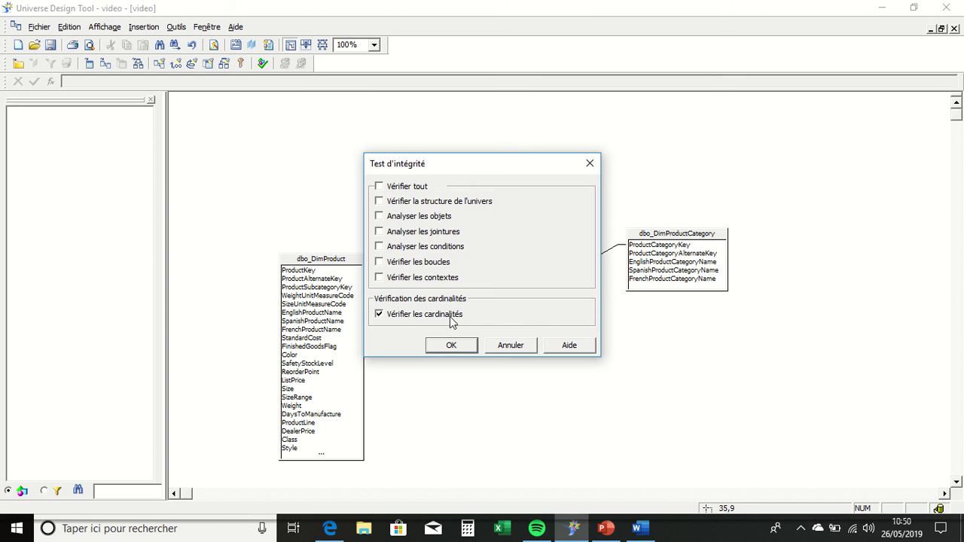
click(452, 347)
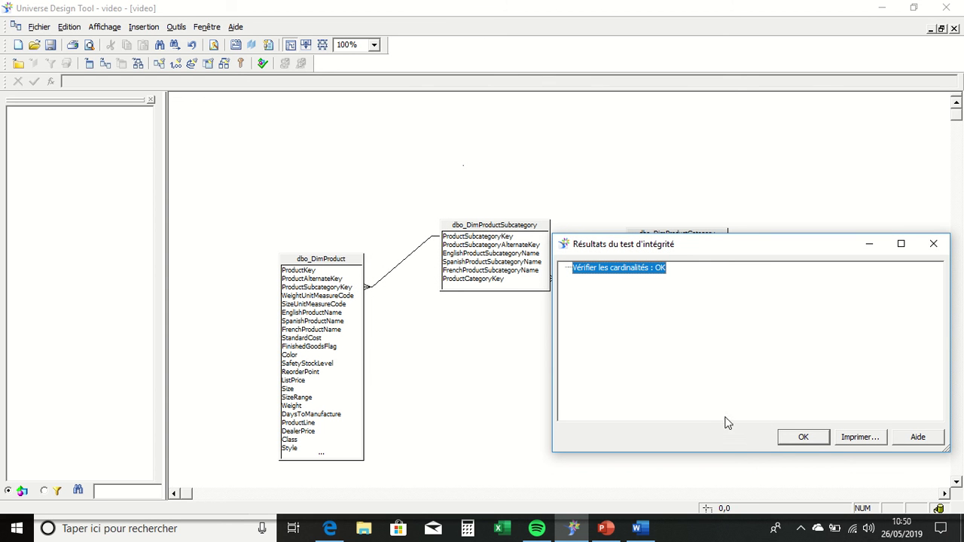
click(785, 436)
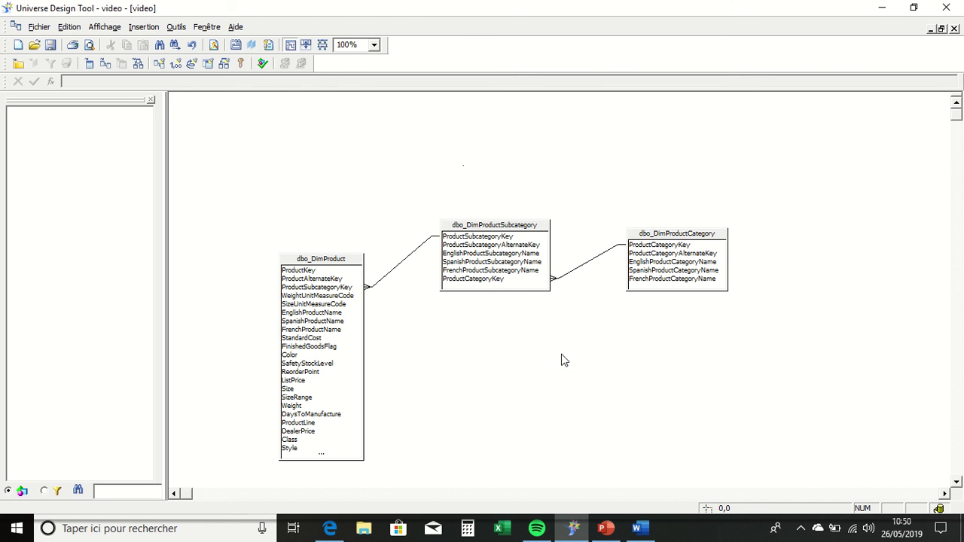